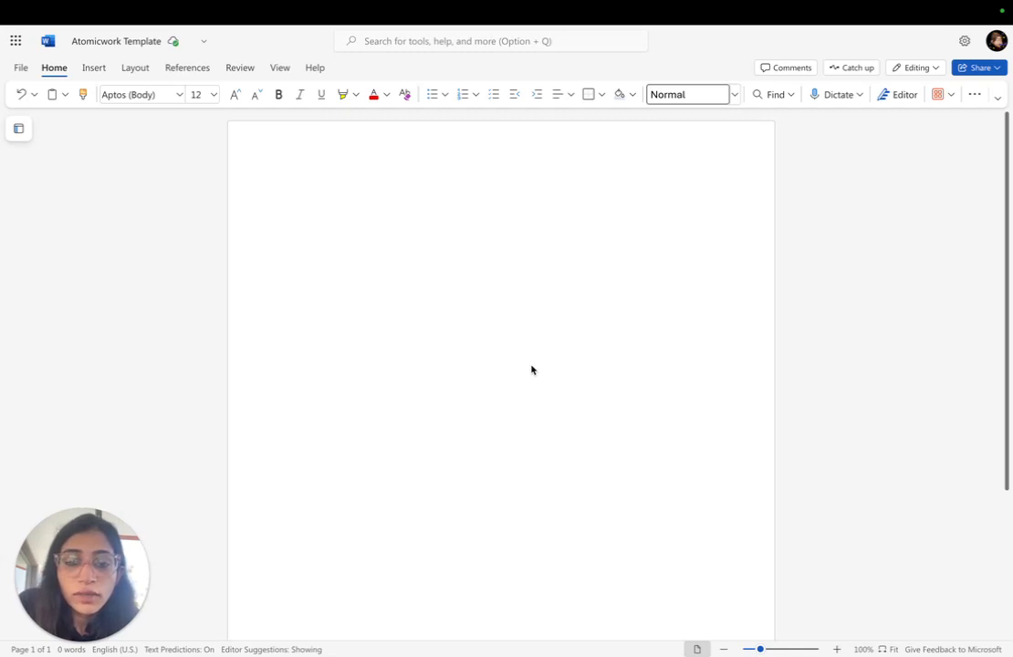
- Start a voice call with the Atom assistant in the Atomicwork browser extension and share the screen with it
{"action": "mouse_move", "coordinate": [900, 4]}
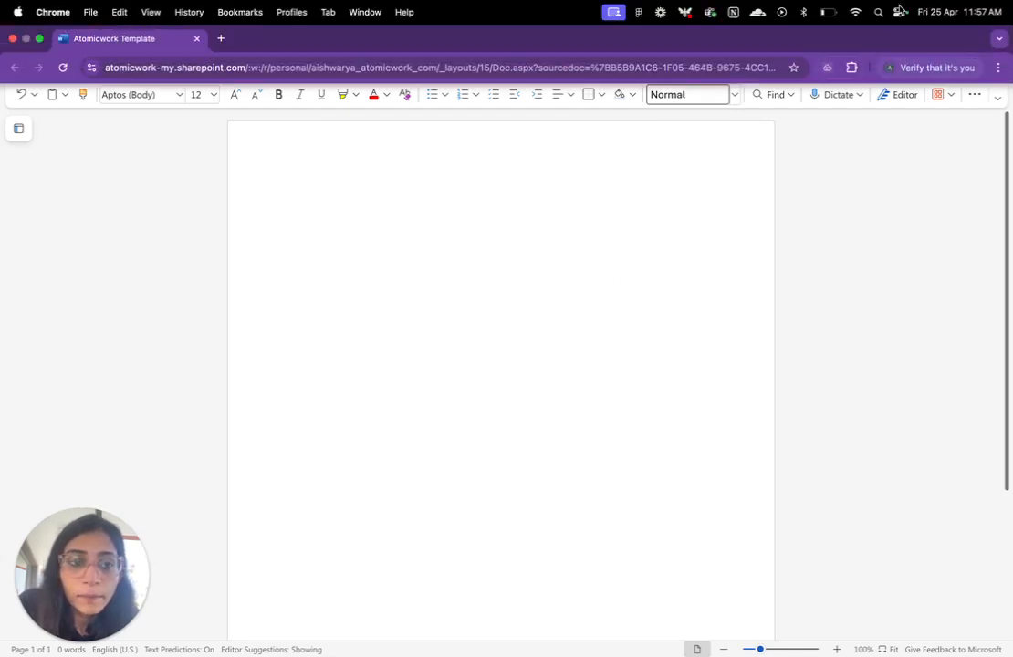
{"action": "left_click", "coordinate": [825, 69]}
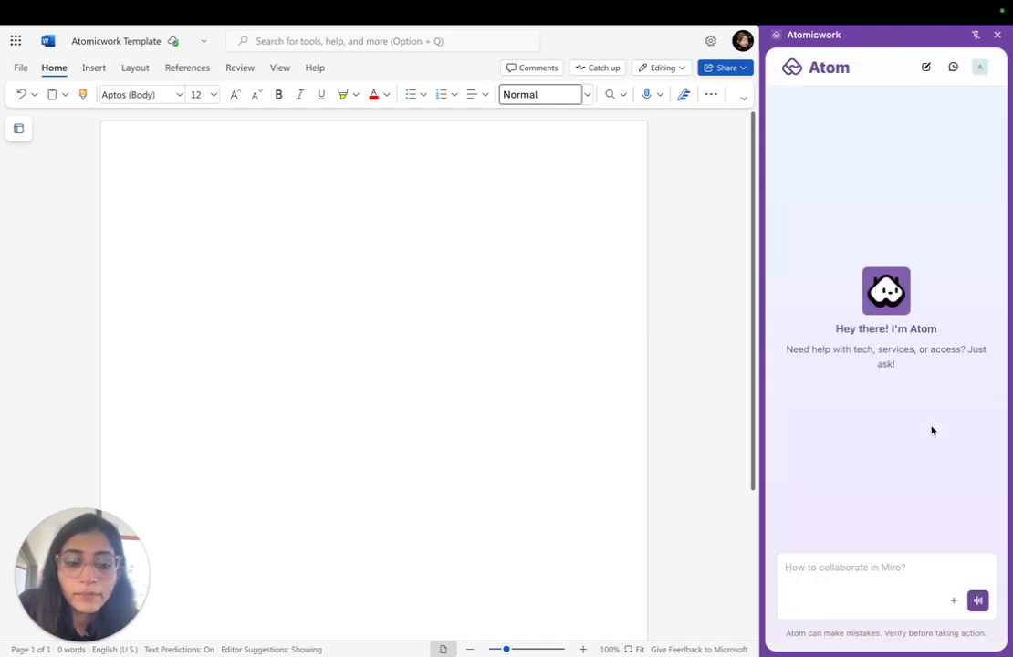
{"action": "left_click", "coordinate": [978, 605]}
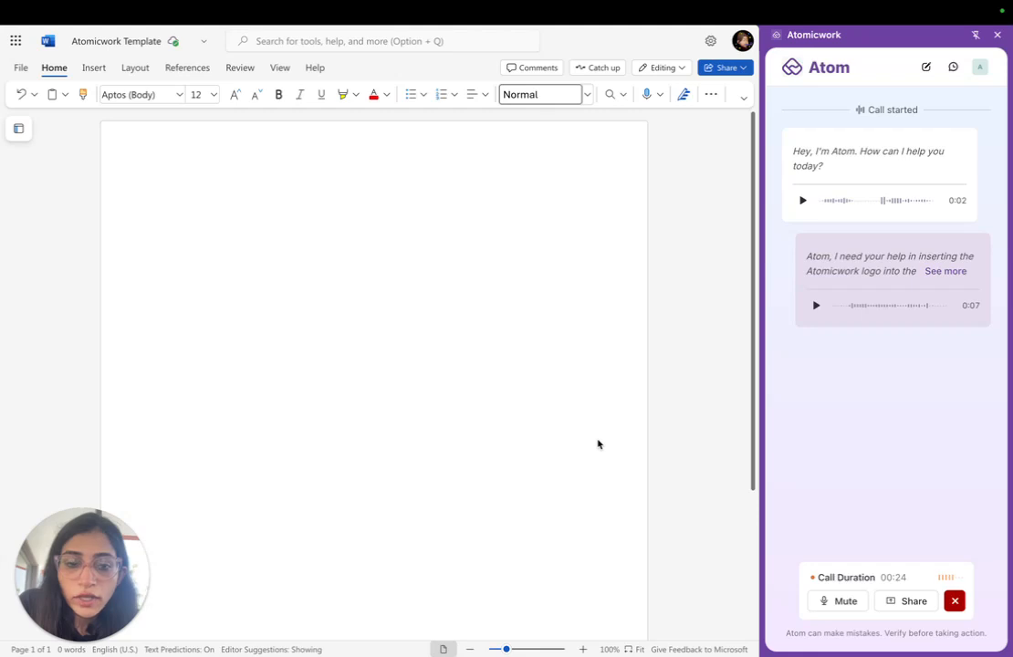
{"action": "left_click", "coordinate": [901, 604]}
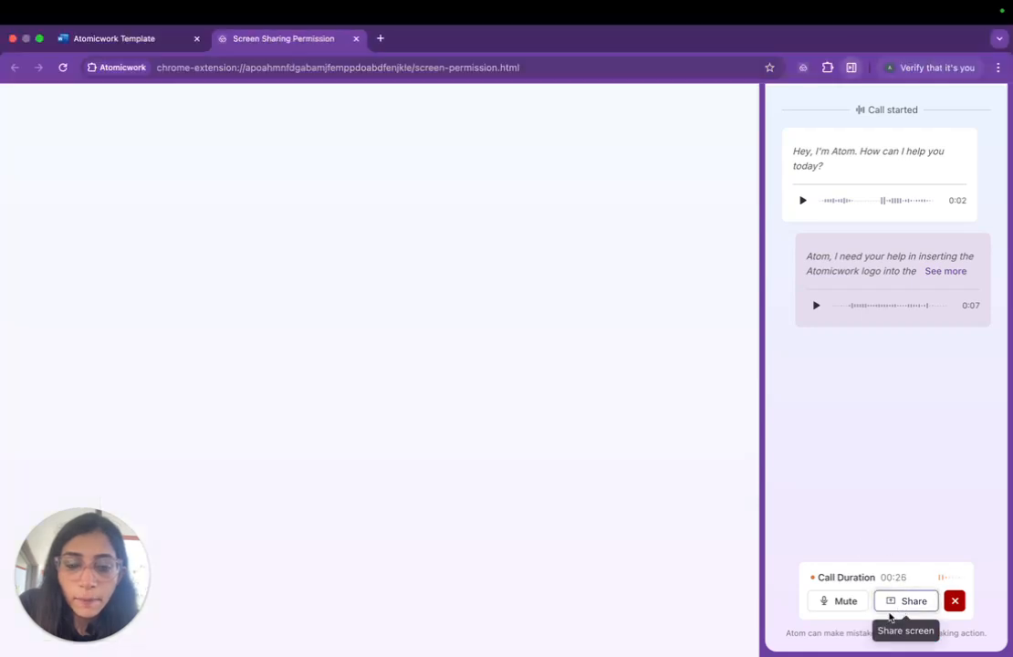
{"action": "left_click", "coordinate": [542, 414]}
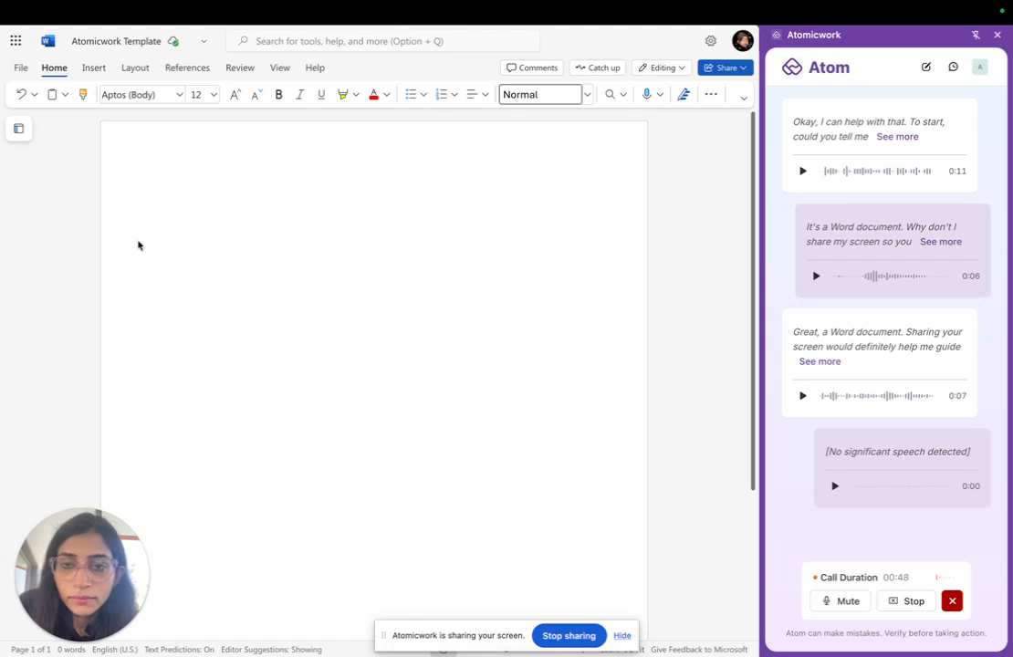
- Open the header and footer of the blank Atomicwork Template document for editing
{"action": "left_click", "coordinate": [94, 67]}
{"action": "left_click", "coordinate": [247, 219]}
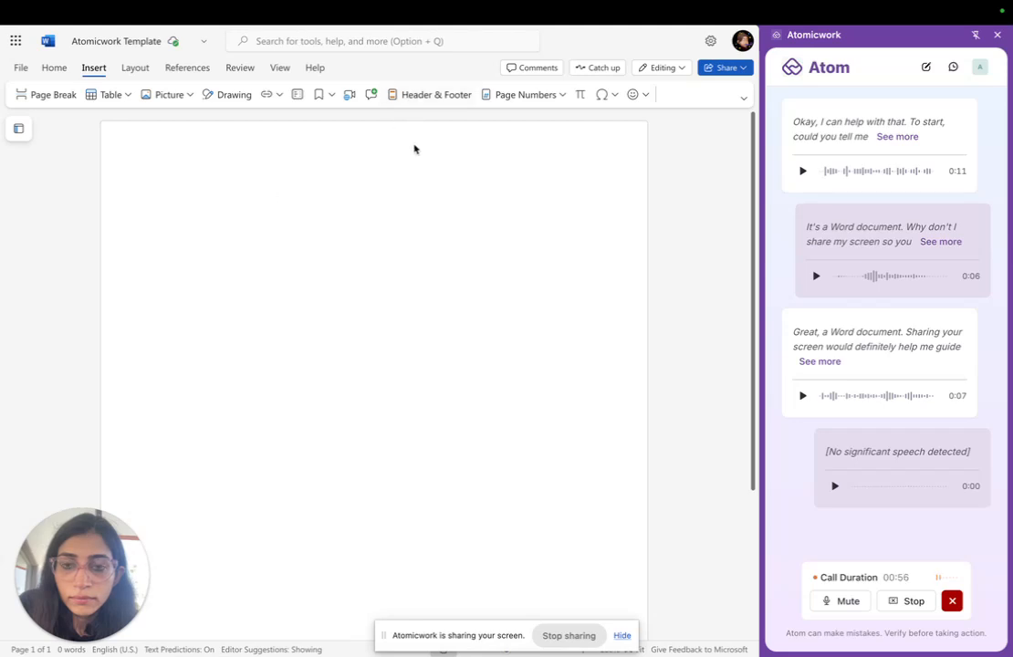
{"action": "left_click", "coordinate": [416, 95]}
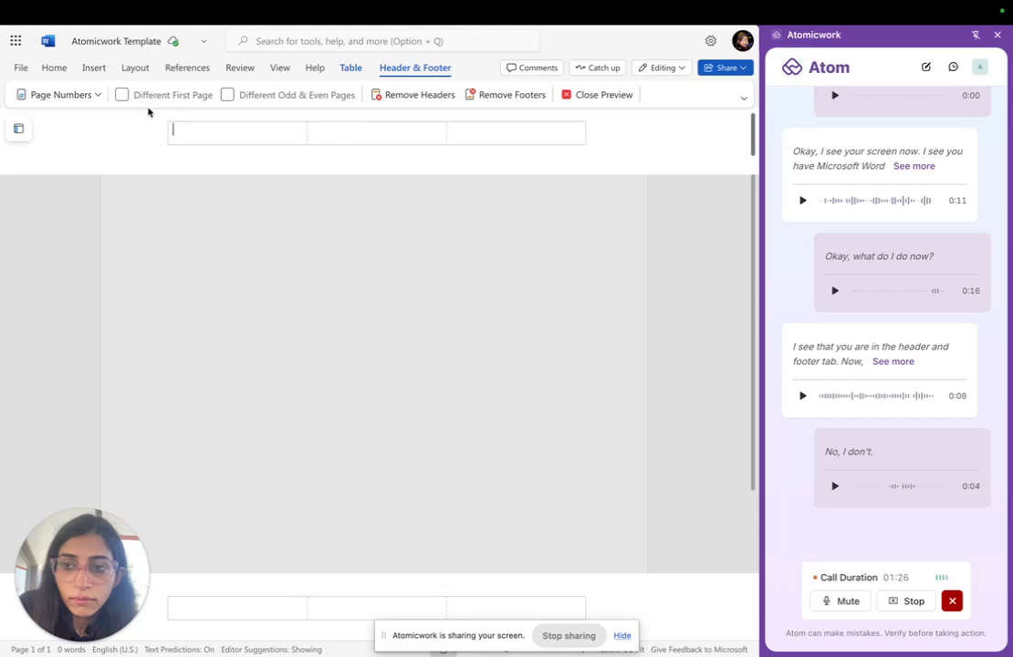
- Insert "Atomicwork logo (White background) with tagline.png" from this device into the header's first cell and shrink it to about 0.26" by 1.27"
{"action": "left_click", "coordinate": [92, 68]}
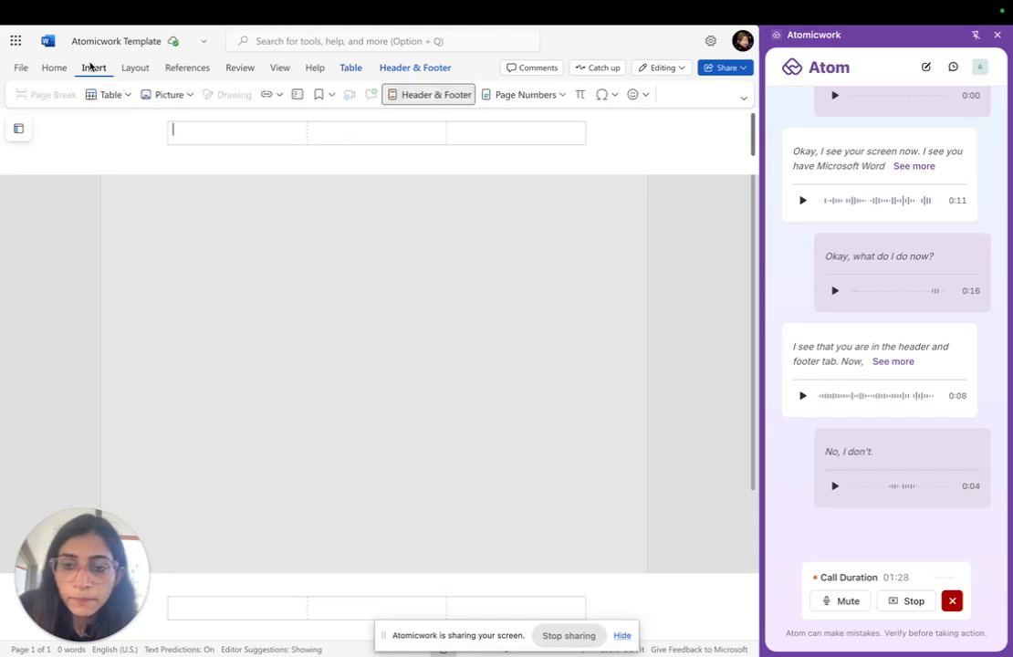
{"action": "left_click", "coordinate": [175, 99]}
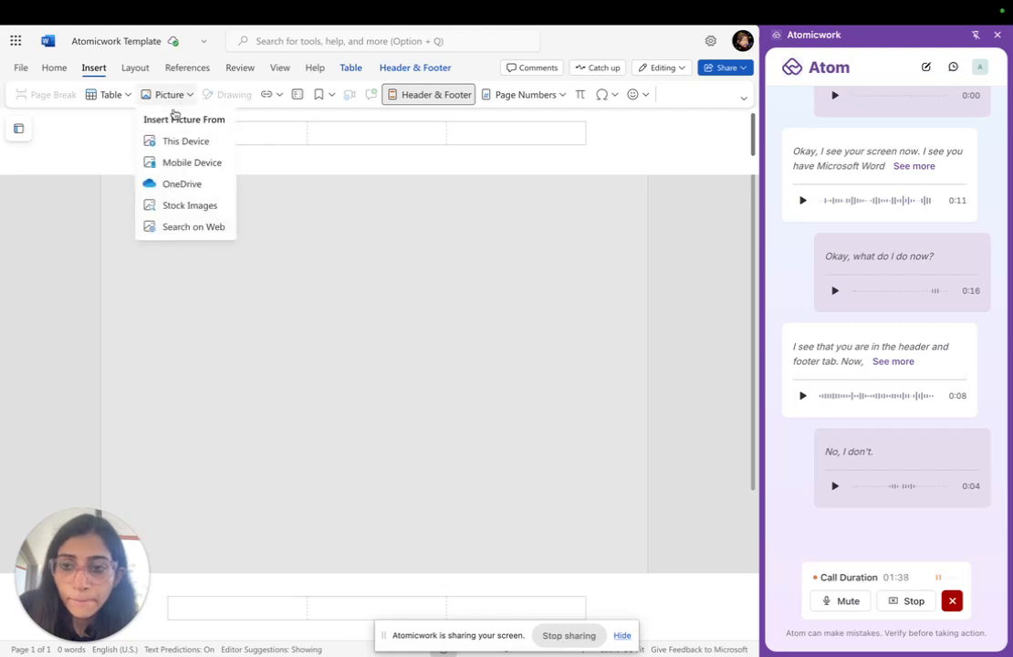
{"action": "left_click", "coordinate": [180, 141]}
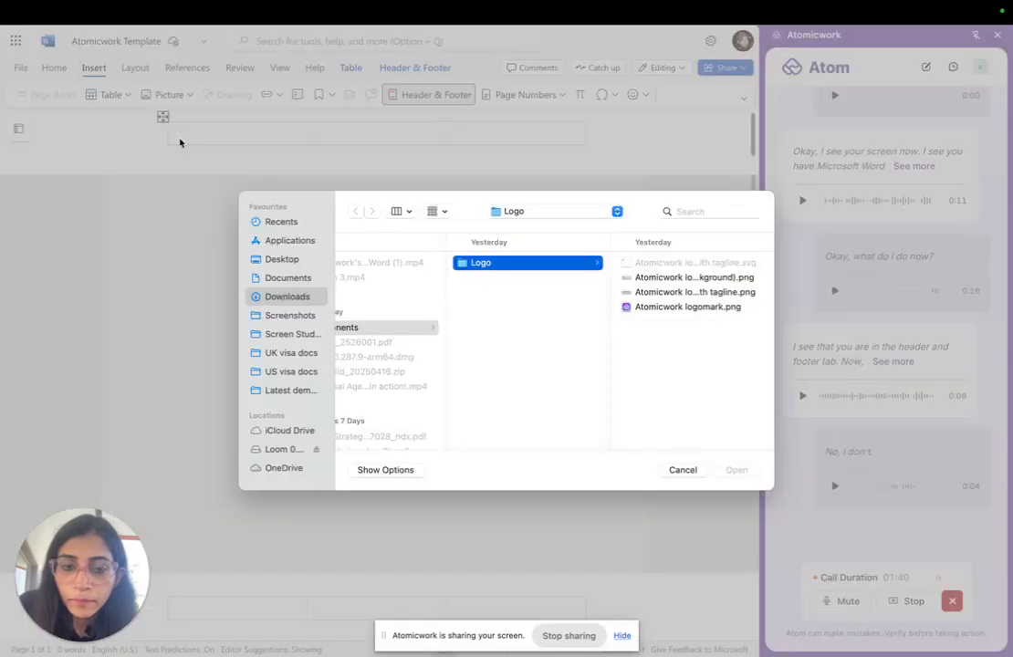
{"action": "left_click", "coordinate": [648, 292]}
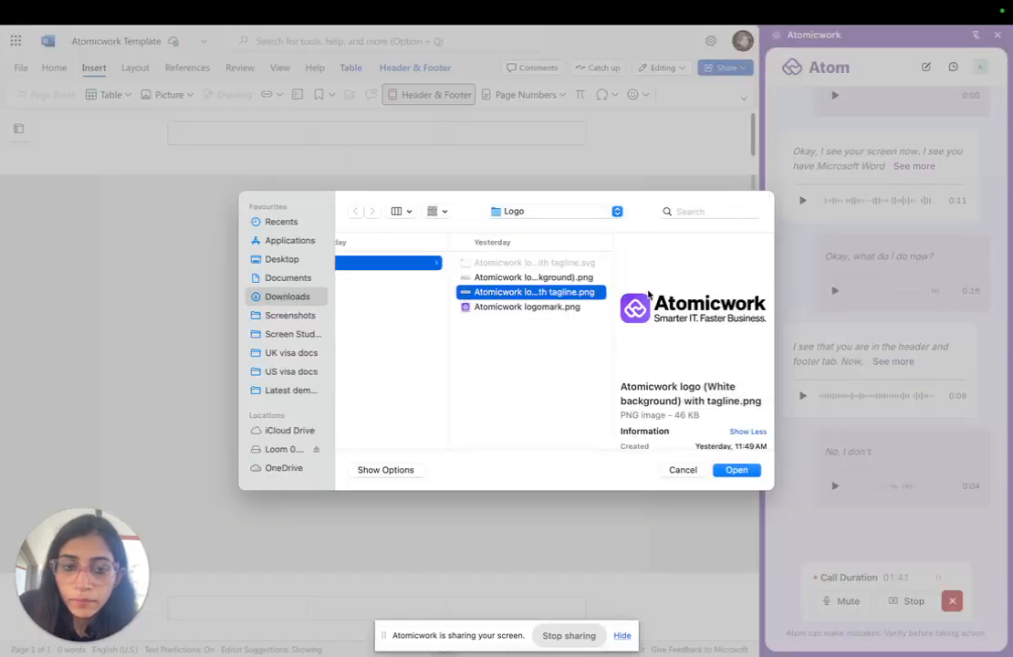
{"action": "left_click", "coordinate": [736, 469]}
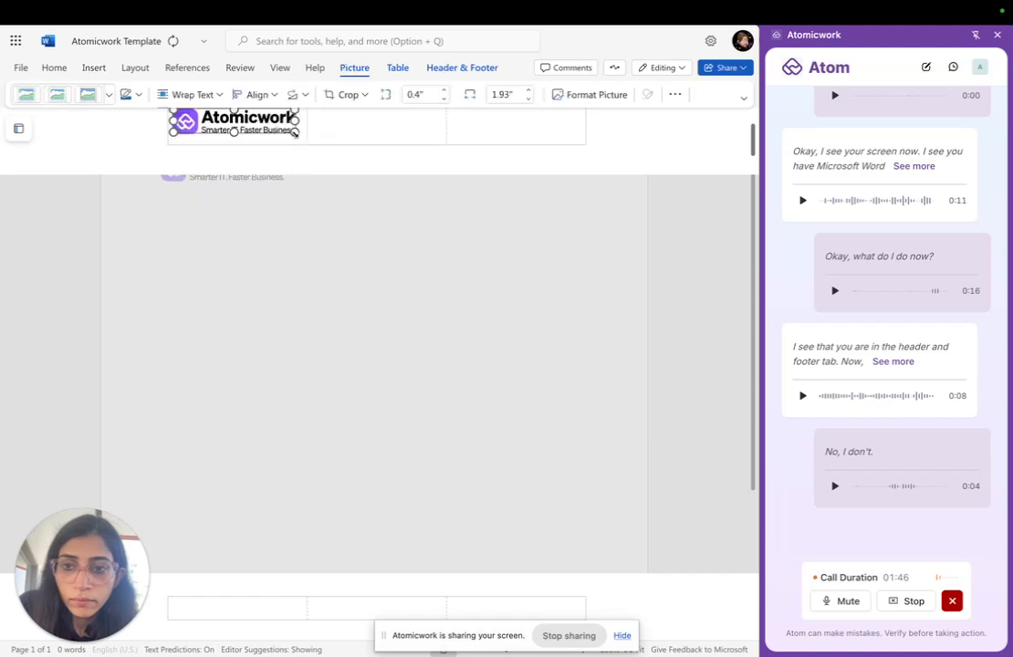
{"action": "left_click_drag", "start_coordinate": [295, 134], "coordinate": [255, 133]}
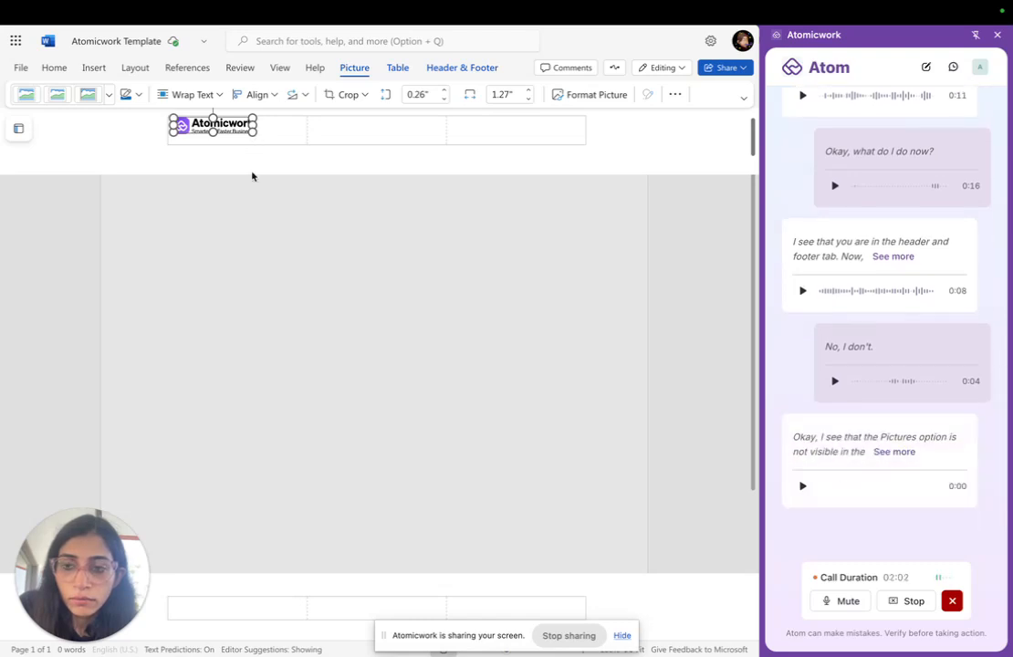
- Insert the same white-background tagline logo PNG from this device into the footer's first cell and shrink it to about 0.28" by 1.35"
{"action": "left_click", "coordinate": [203, 608]}
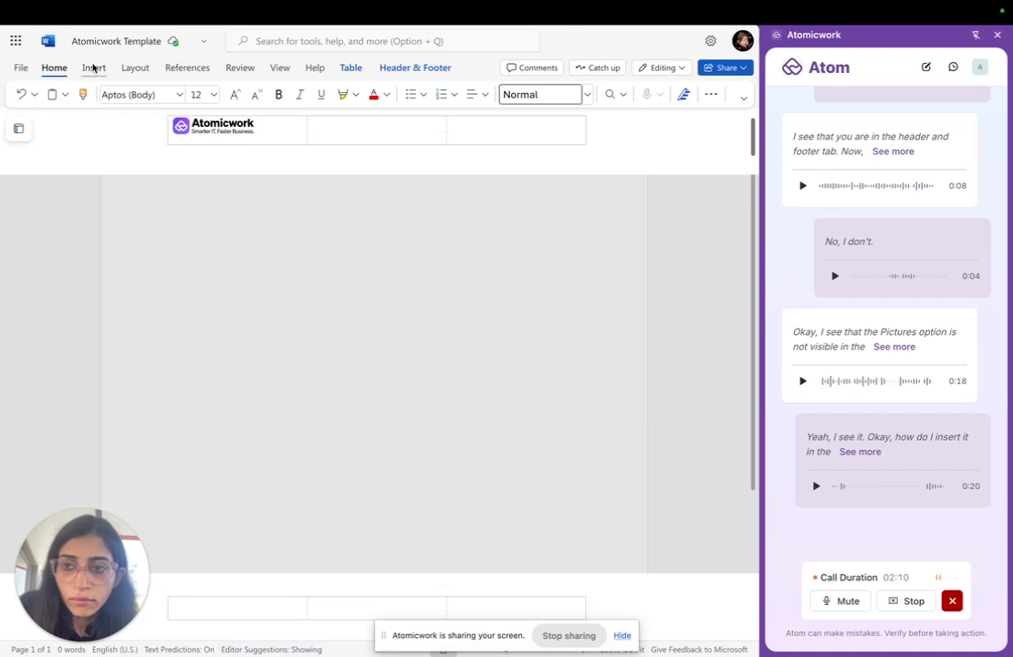
{"action": "left_click", "coordinate": [93, 68]}
{"action": "left_click", "coordinate": [180, 101]}
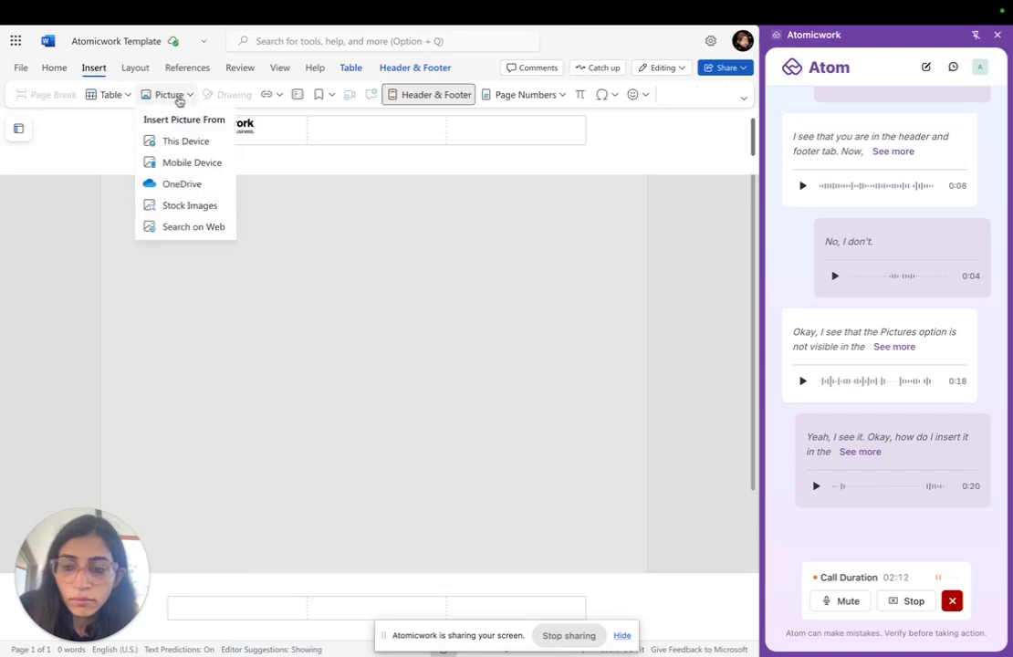
{"action": "left_click", "coordinate": [182, 148]}
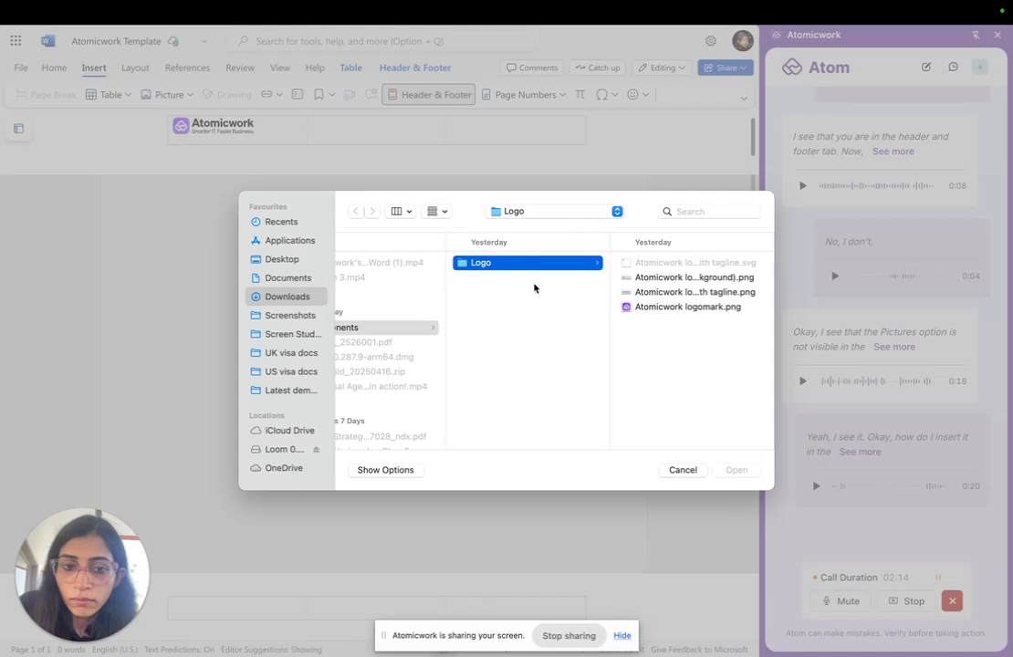
{"action": "left_click", "coordinate": [663, 291]}
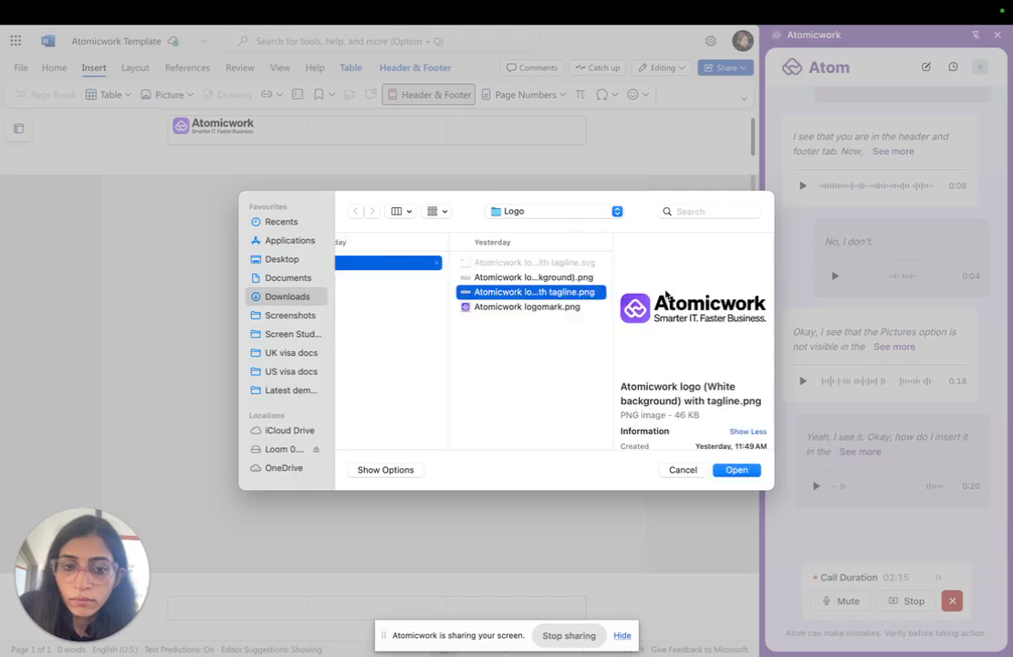
{"action": "left_click", "coordinate": [736, 470]}
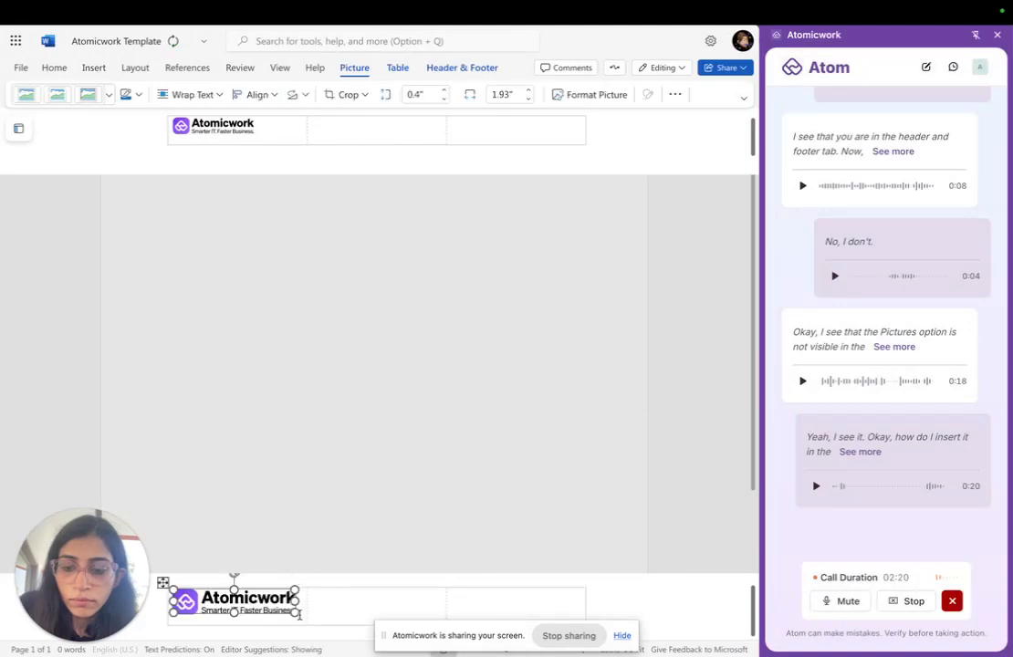
{"action": "left_click_drag", "start_coordinate": [298, 613], "coordinate": [260, 613]}
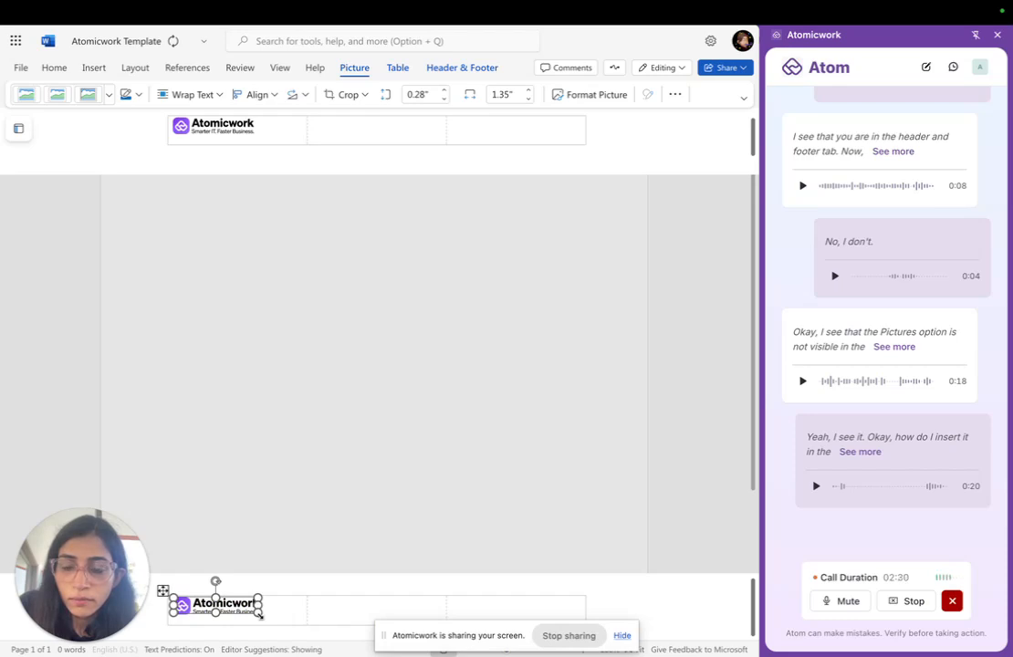
{"action": "left_click", "coordinate": [270, 607]}
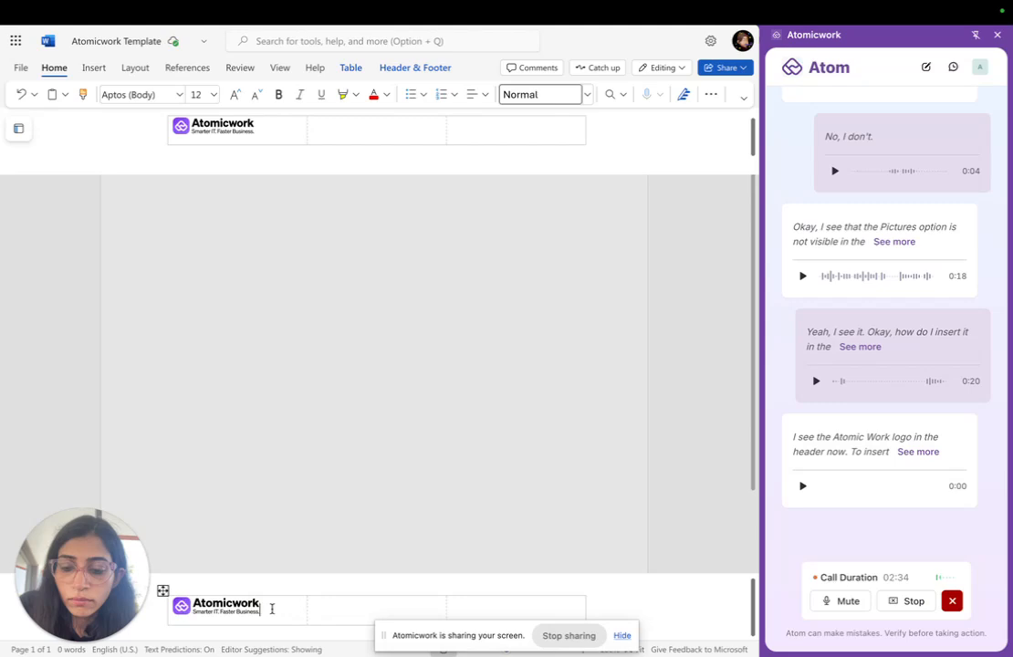
- Compare the sizes of the header and footer logos, and set the footer logo to 0.26" high and 1.27" wide
{"action": "left_click", "coordinate": [234, 609]}
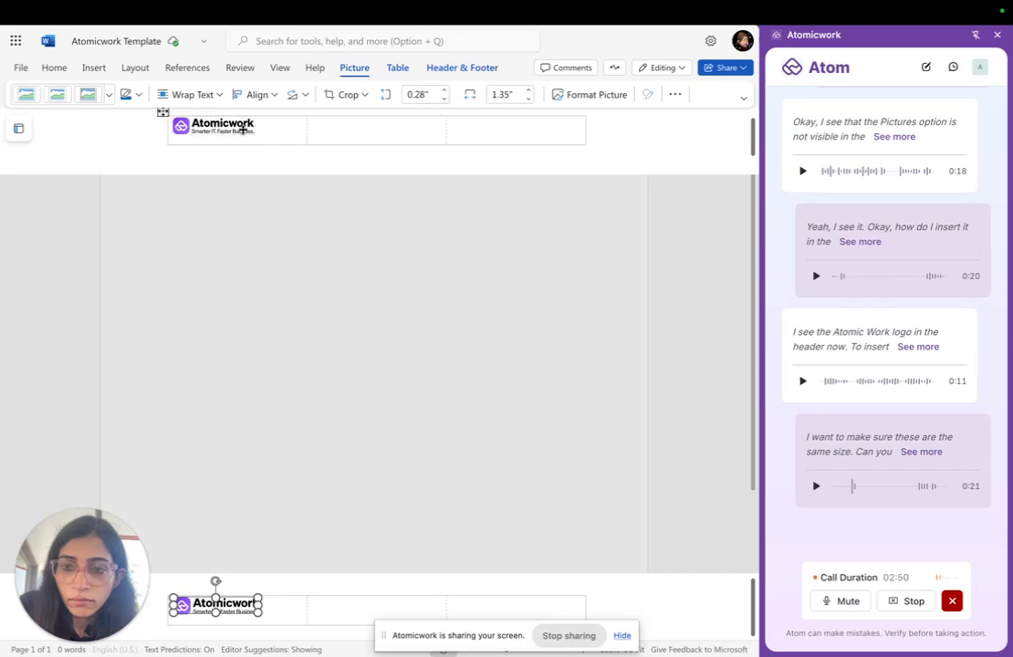
{"action": "left_click", "coordinate": [235, 128]}
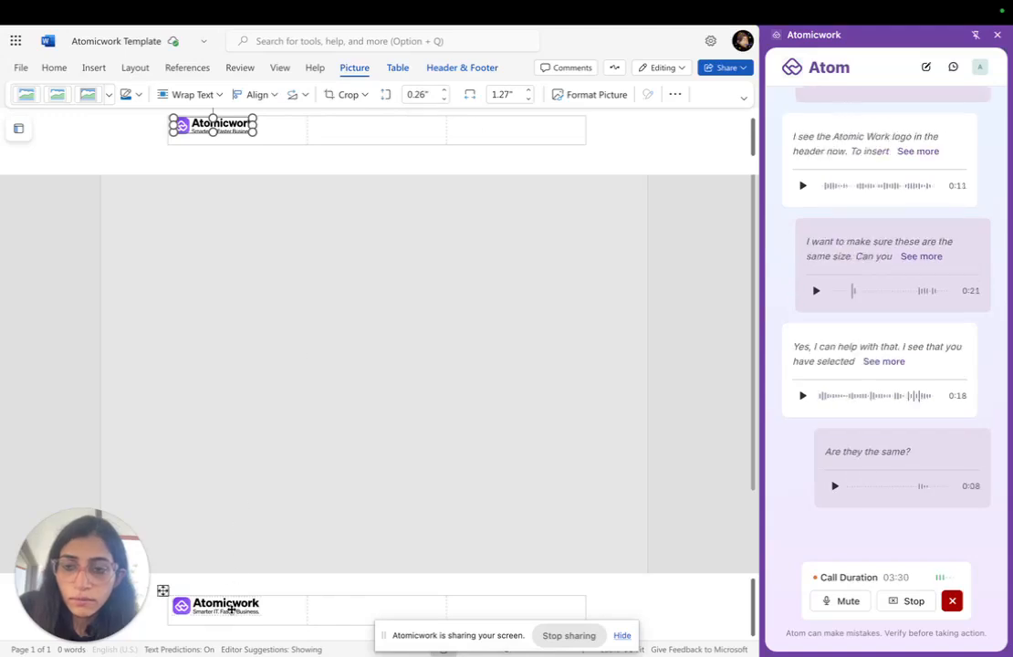
{"action": "left_click", "coordinate": [231, 609]}
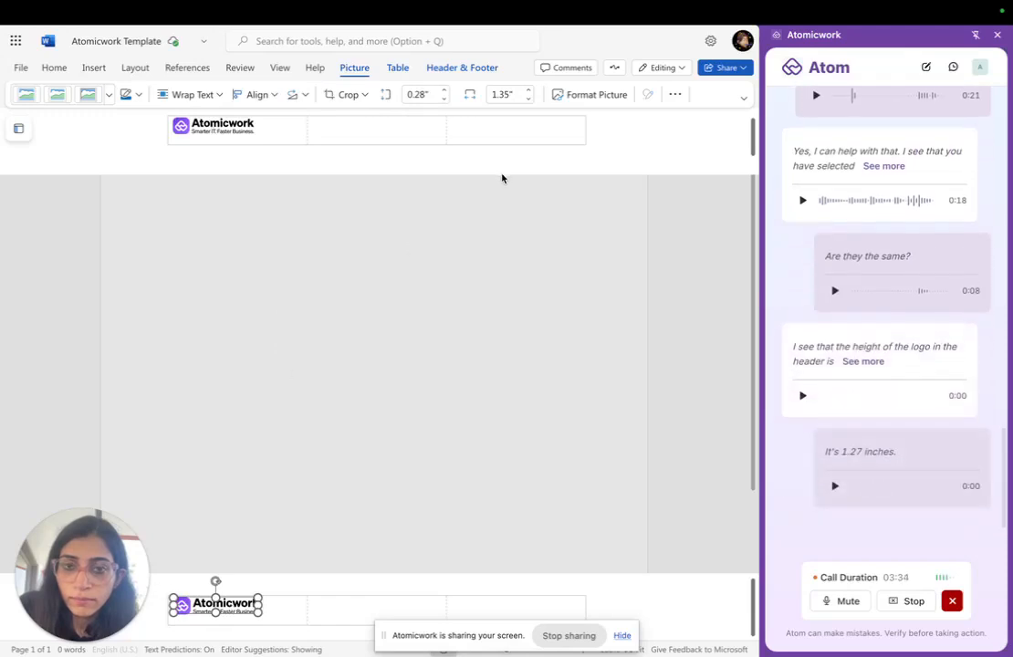
{"action": "left_click", "coordinate": [418, 94]}
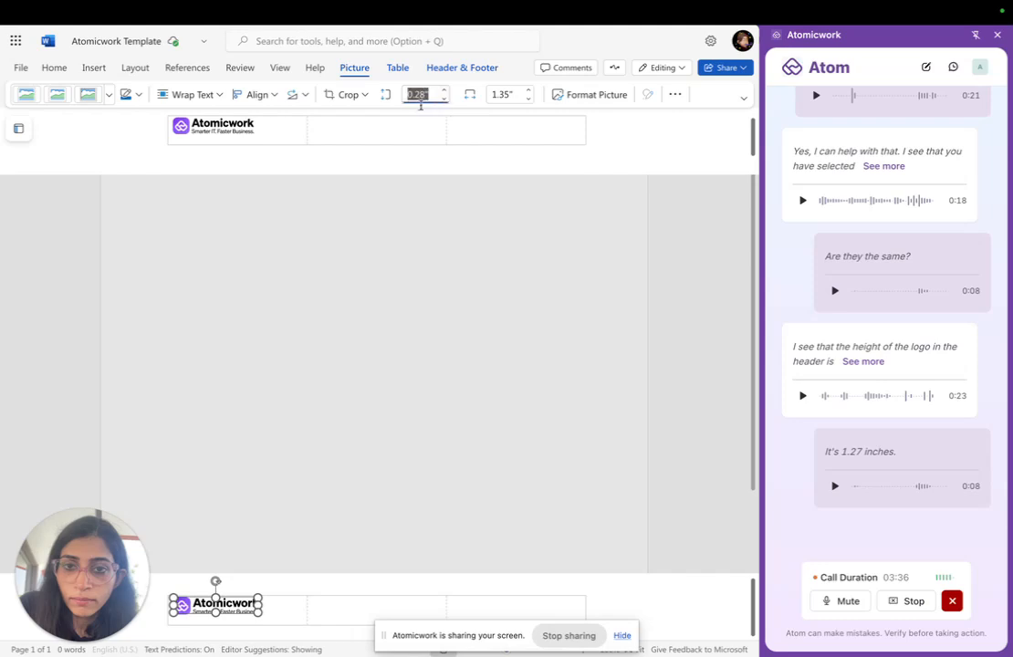
{"action": "key", "text": "Right"}
{"action": "key", "text": "BackSpace"}
{"action": "key", "text": "BackSpace"}
{"action": "type", "text": "6"}
{"action": "left_click", "coordinate": [506, 94]}
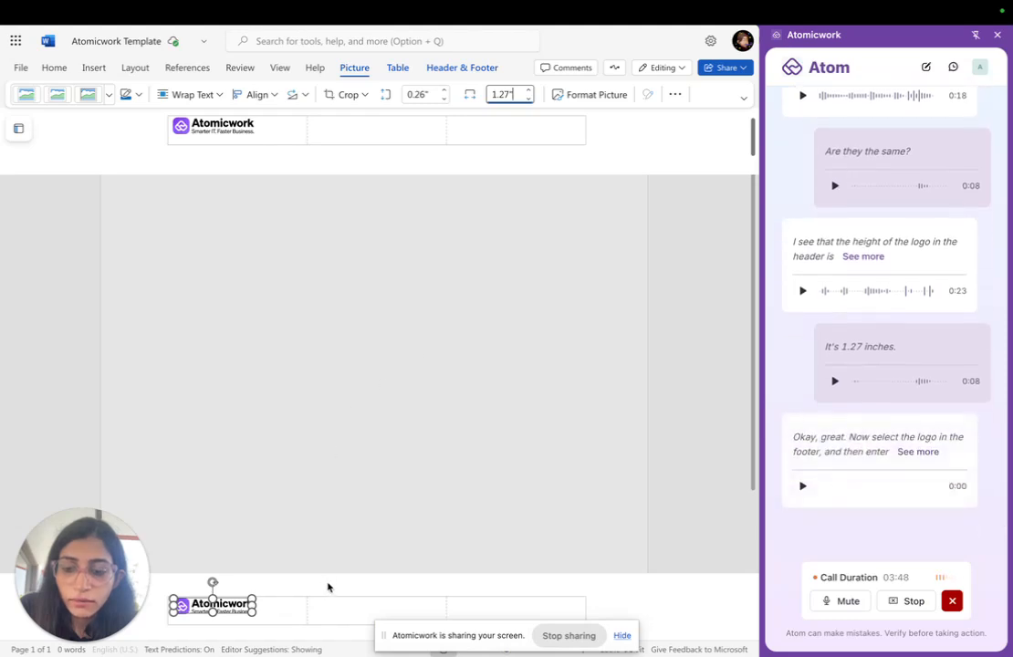
{"action": "left_click", "coordinate": [328, 586]}
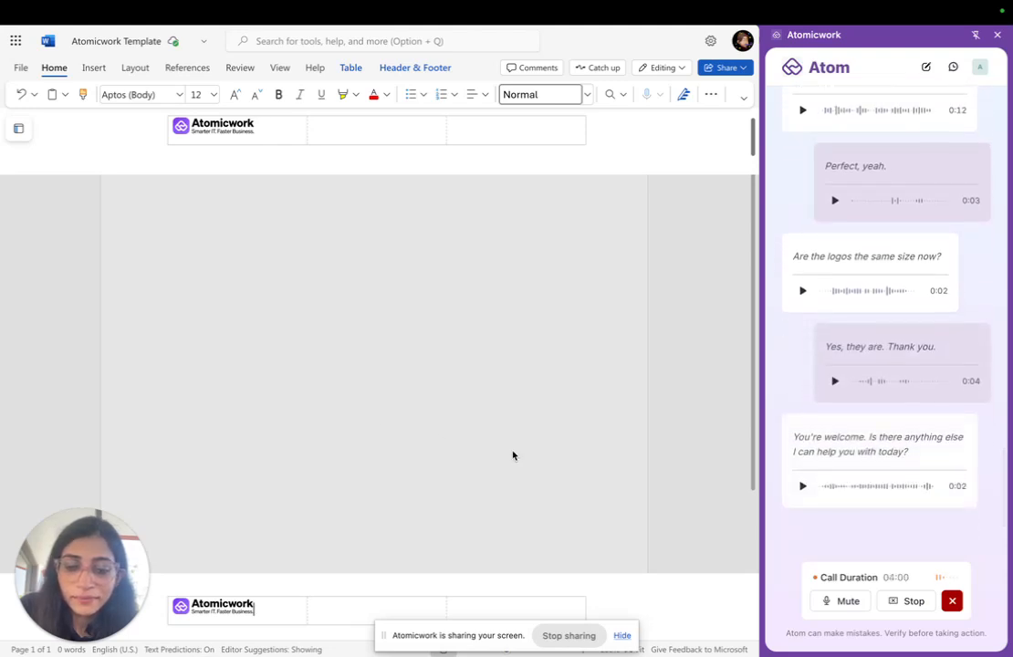
- End the voice call with the Atom assistant
{"action": "left_click", "coordinate": [954, 605]}
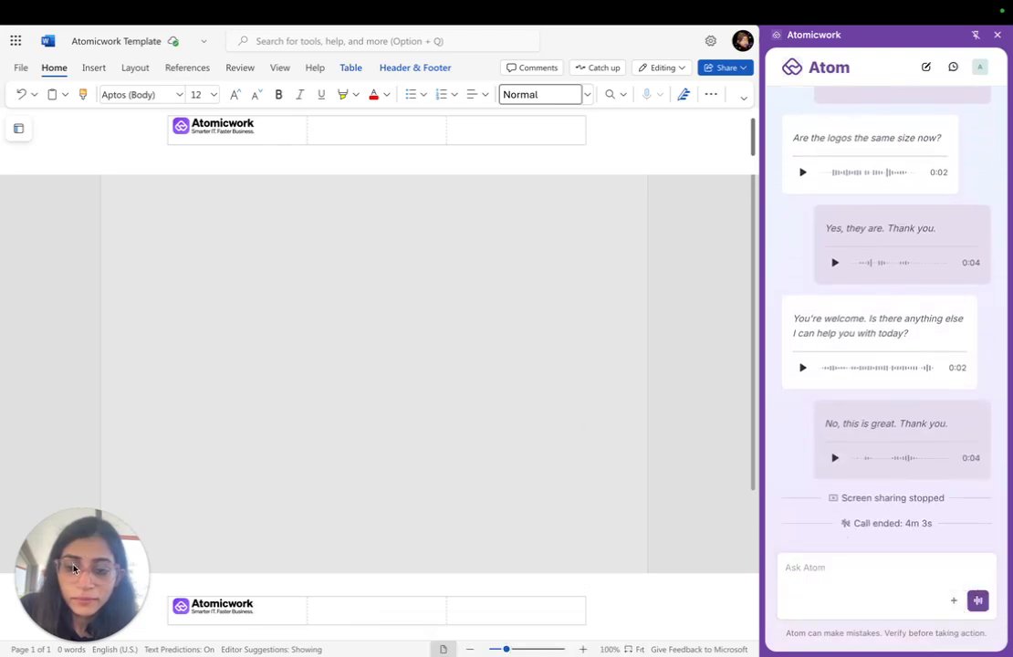
{"action": "key", "text": "ctrl+Left"}
{"action": "key", "text": "ctrl+Left"}
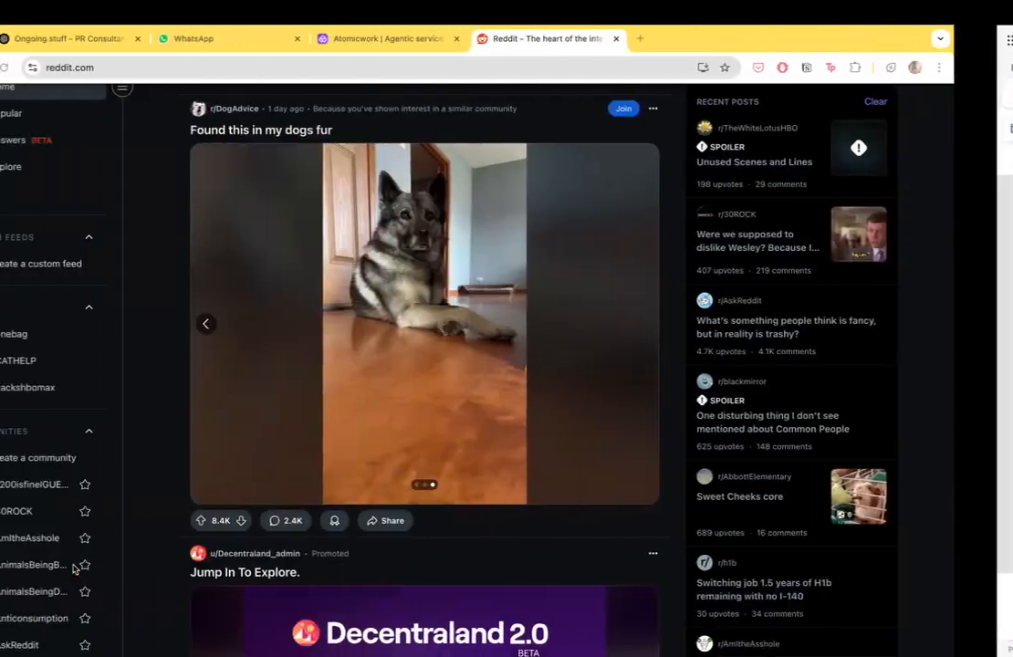